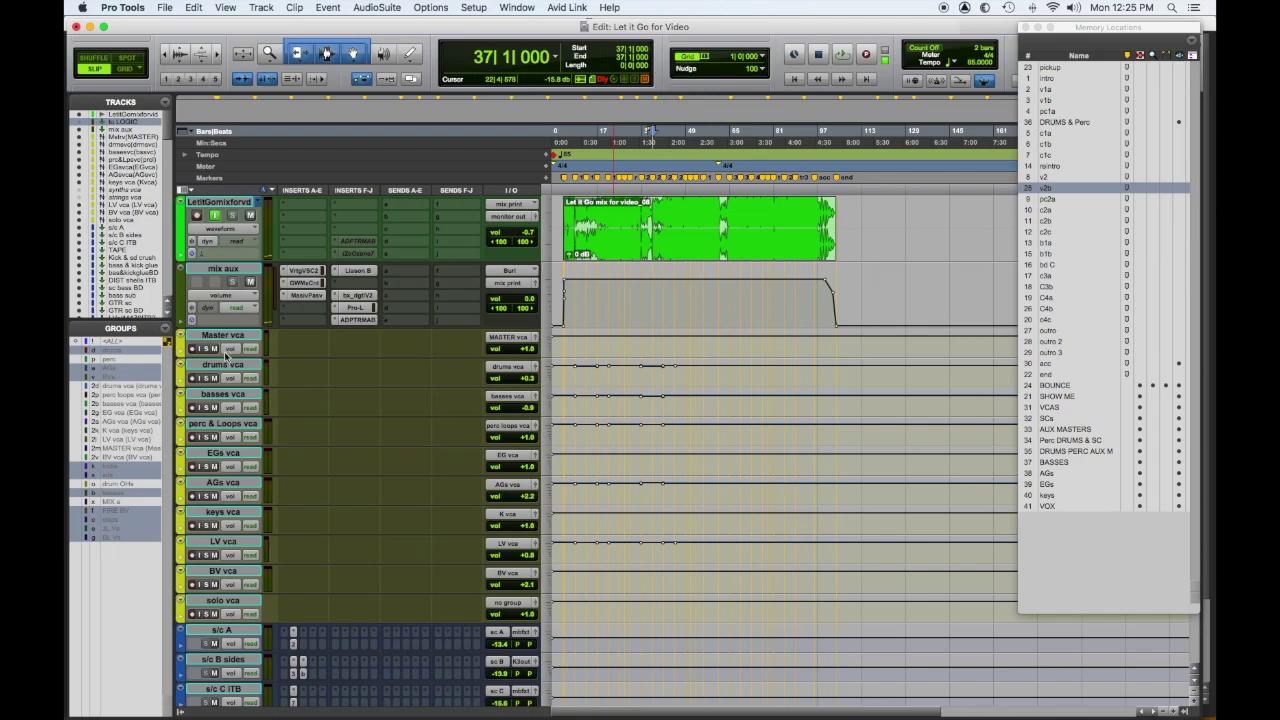
- Scroll past the VCAs and s/c tracks to the drum buses and 480 Chamber, DRE Drum verb returns
{"action": "scroll", "coordinate": [262, 372], "scroll_direction": "down", "scroll_amount": 2}
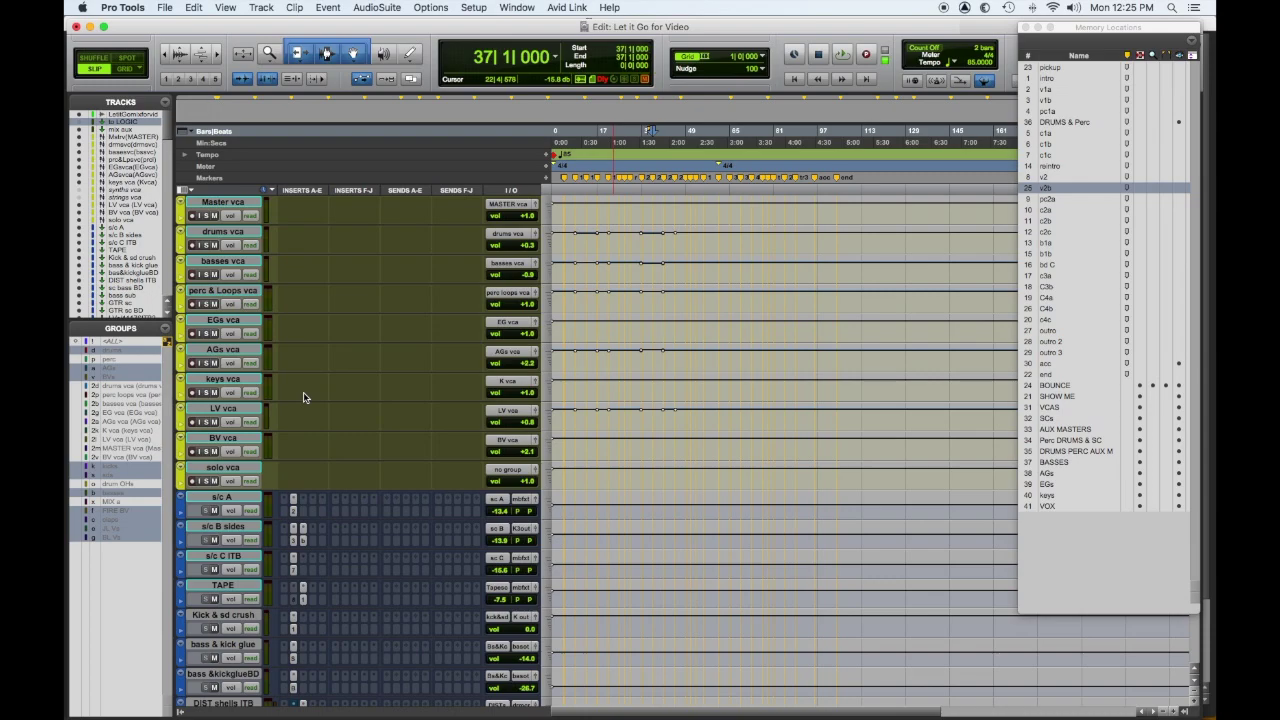
{"action": "scroll", "coordinate": [305, 397], "scroll_direction": "down", "scroll_amount": 6}
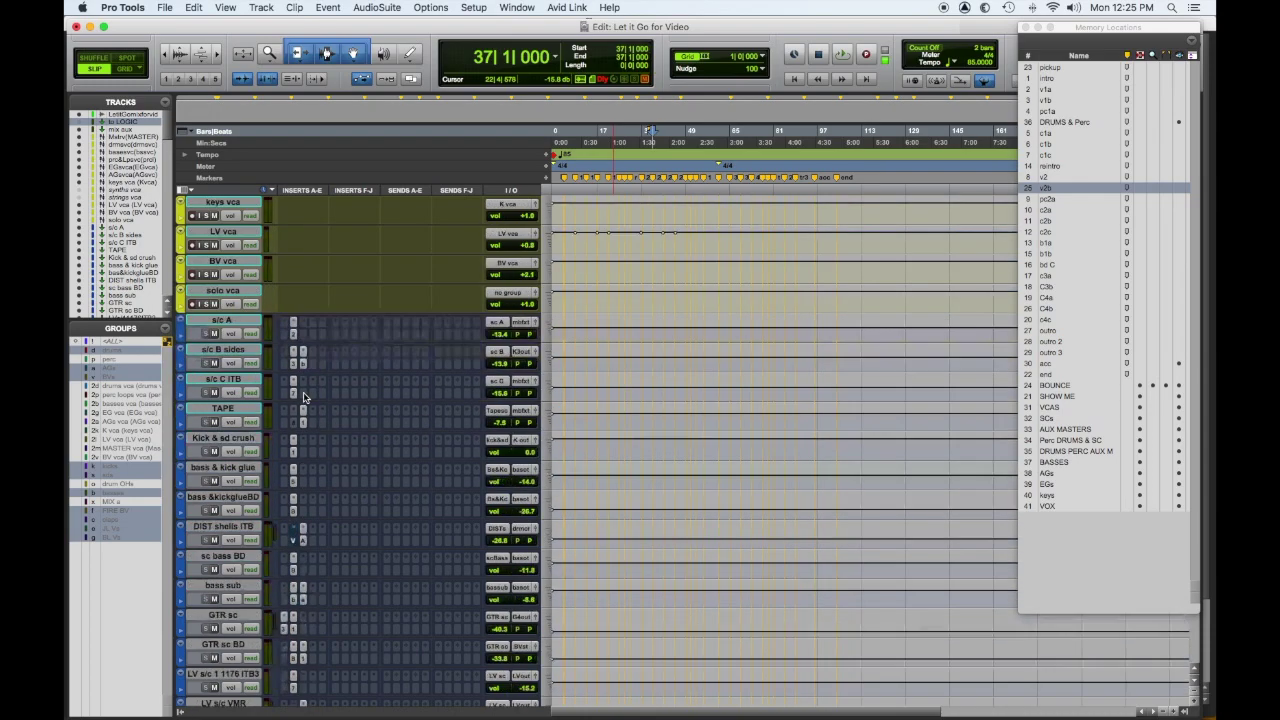
{"action": "scroll", "coordinate": [254, 385], "scroll_direction": "down", "scroll_amount": 2}
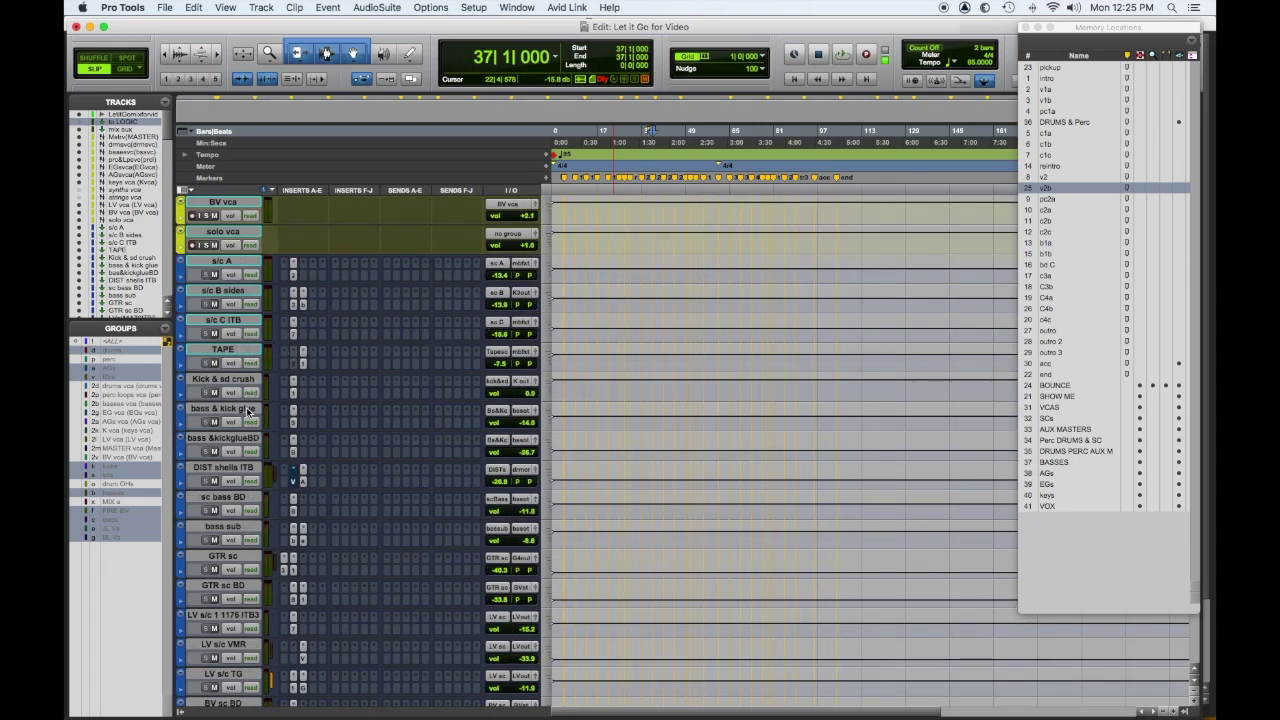
{"action": "scroll", "coordinate": [248, 412], "scroll_direction": "down", "scroll_amount": 5}
{"action": "scroll", "coordinate": [248, 412], "scroll_direction": "down", "scroll_amount": 9}
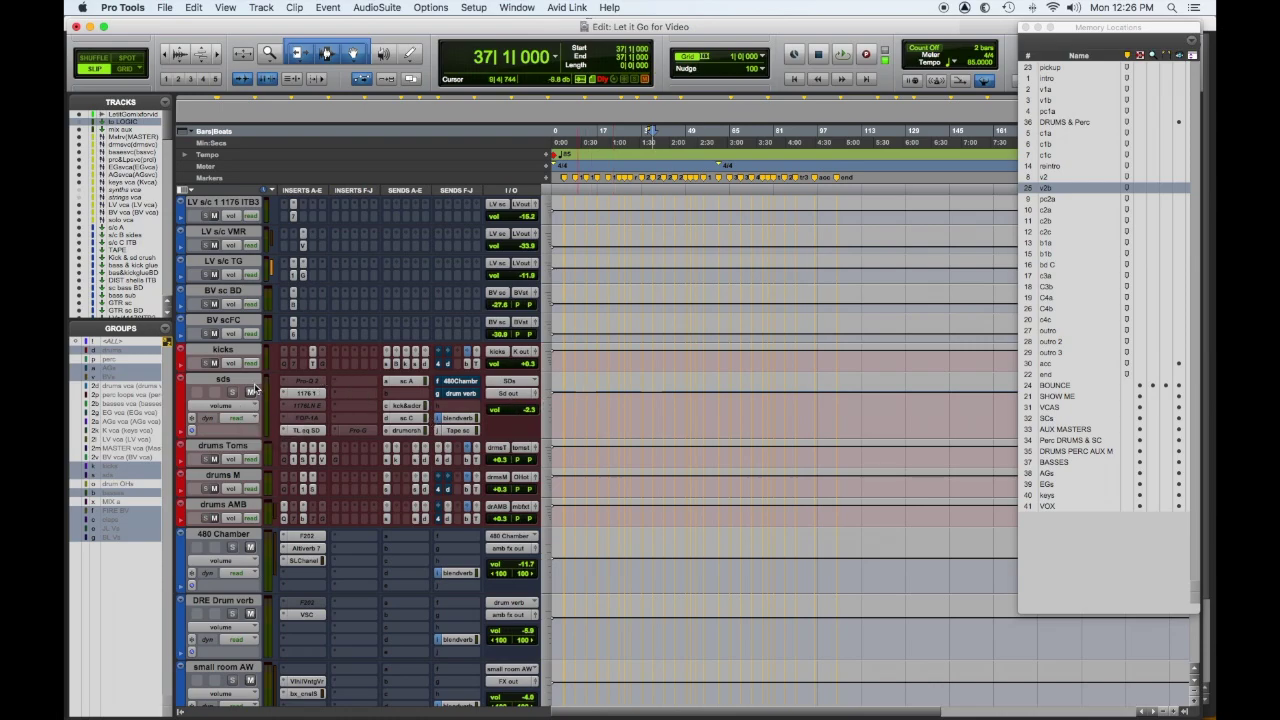
- Scroll past the percussion, bass, guitar and keys buses until LV B tops the list above the Kick tracks
{"action": "scroll", "coordinate": [354, 437], "scroll_direction": "down", "scroll_amount": 2}
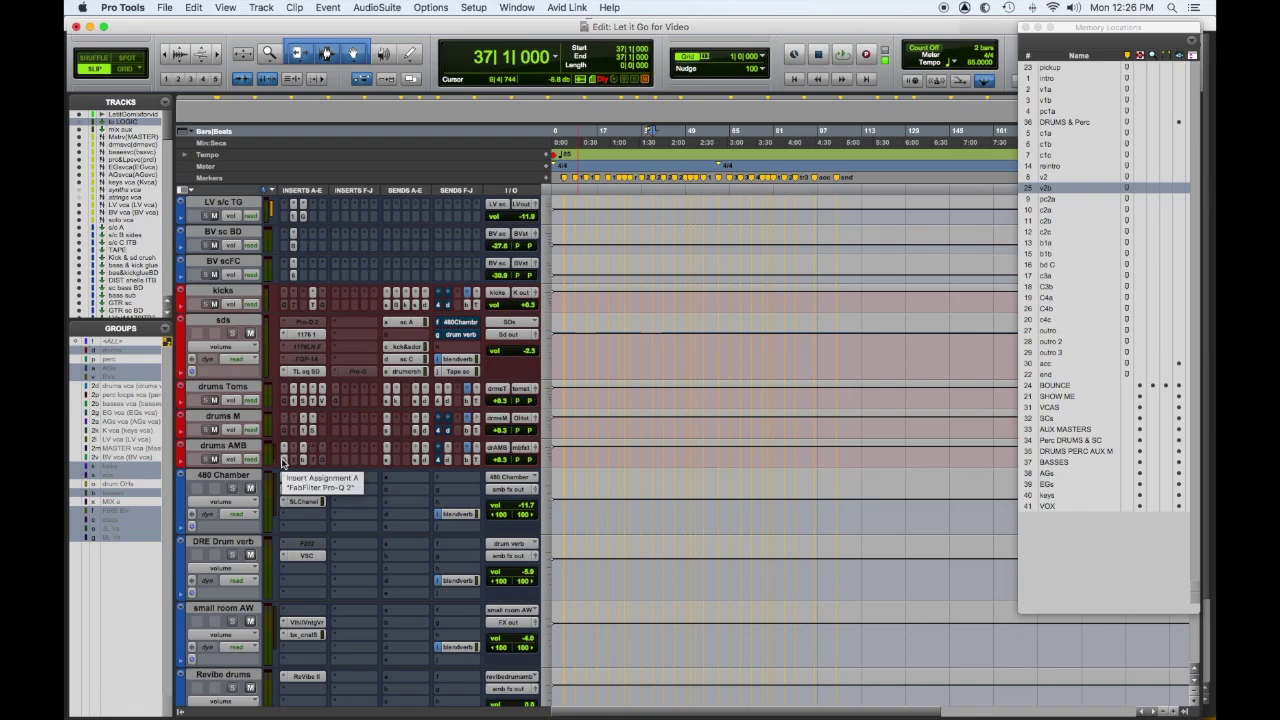
{"action": "scroll", "coordinate": [283, 463], "scroll_direction": "down", "scroll_amount": 2}
{"action": "scroll", "coordinate": [283, 463], "scroll_direction": "down", "scroll_amount": 9}
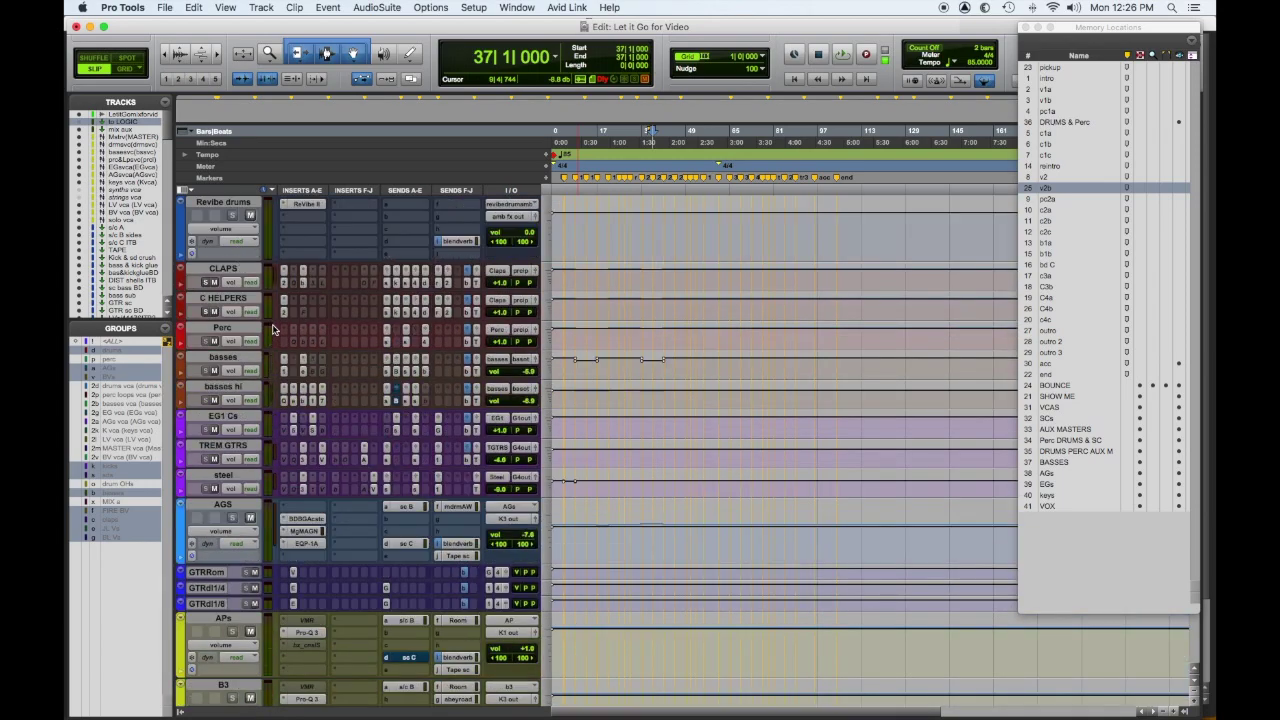
{"action": "scroll", "coordinate": [357, 393], "scroll_direction": "down", "scroll_amount": 1}
{"action": "scroll", "coordinate": [357, 393], "scroll_direction": "down", "scroll_amount": 2}
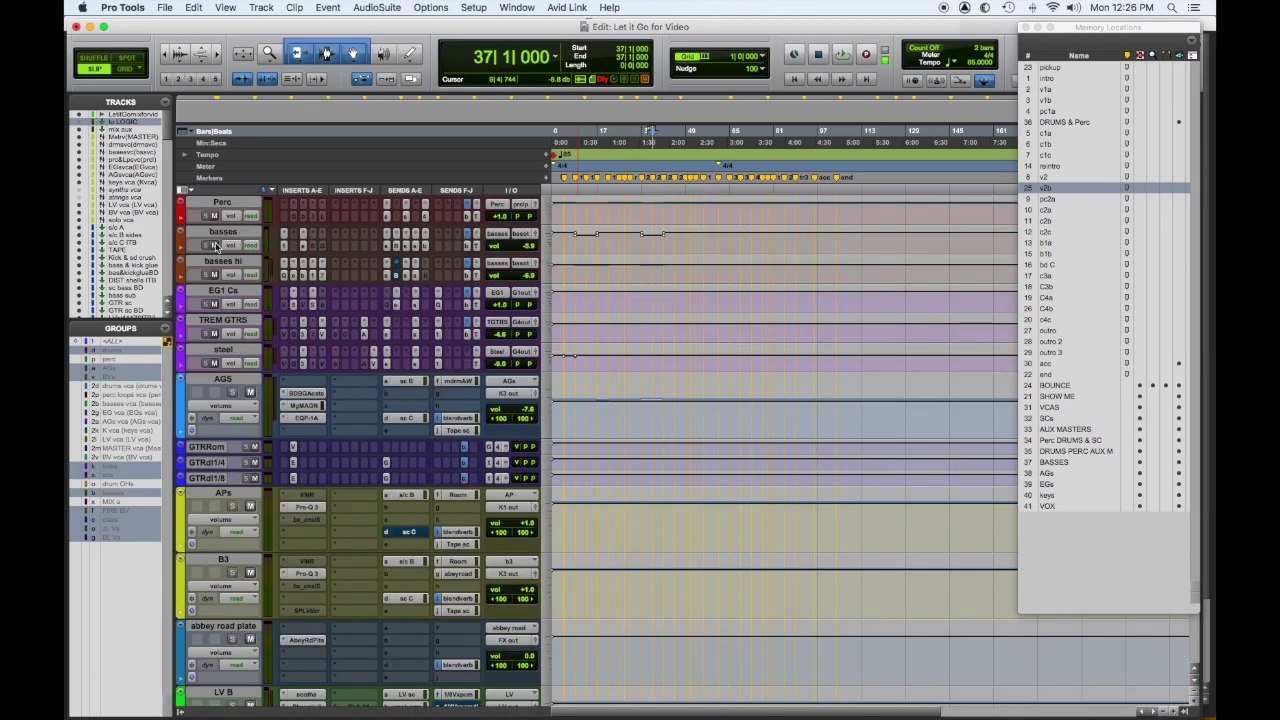
{"action": "scroll", "coordinate": [288, 395], "scroll_direction": "down", "scroll_amount": 2}
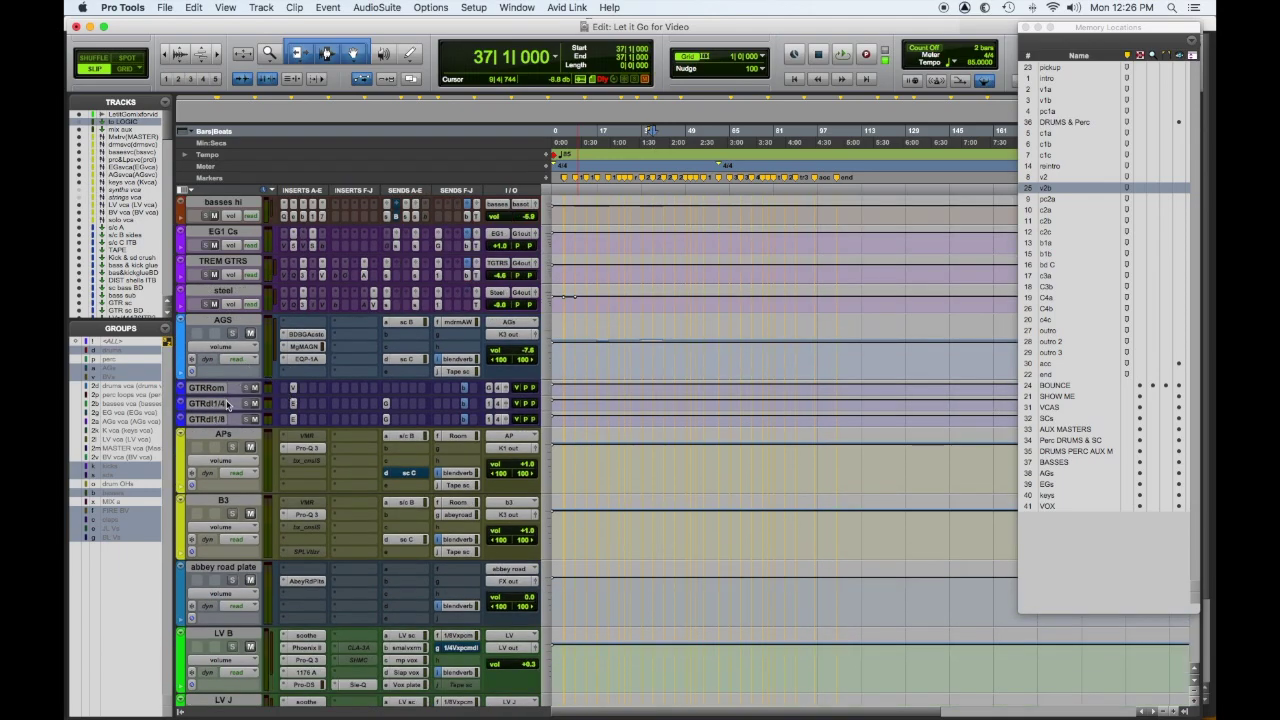
{"action": "scroll", "coordinate": [228, 404], "scroll_direction": "down", "scroll_amount": 5}
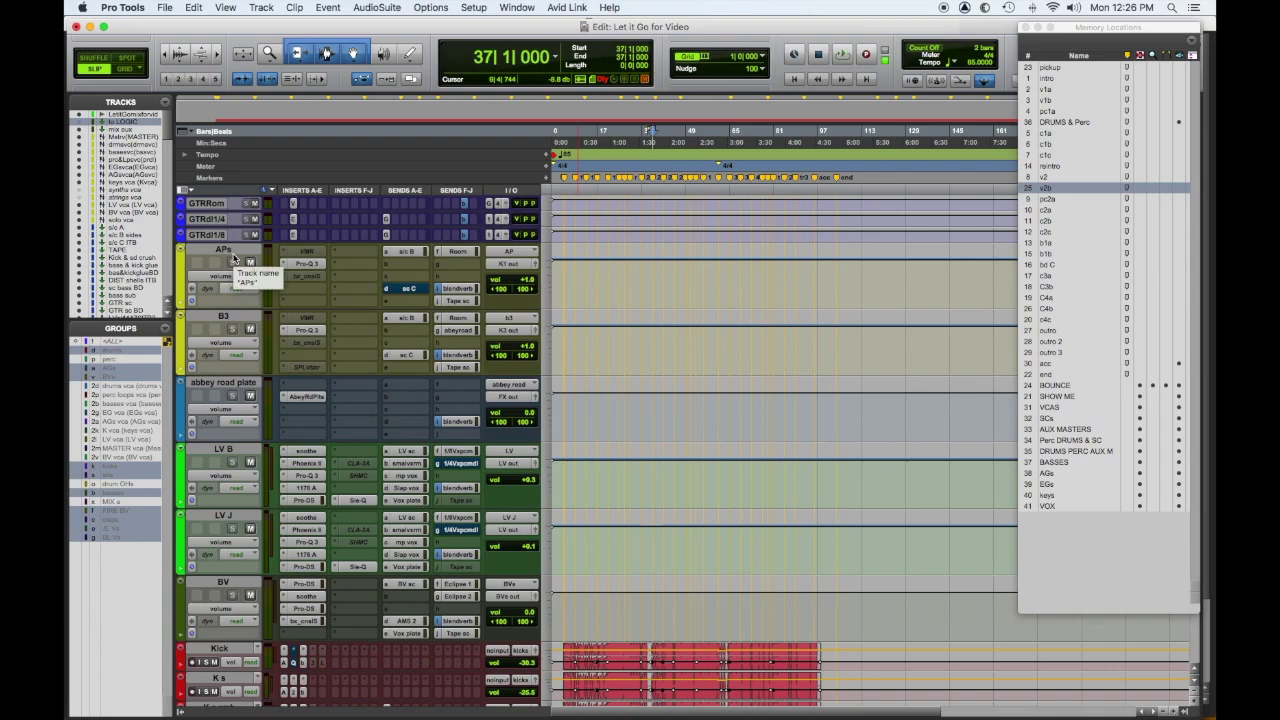
{"action": "scroll", "coordinate": [367, 434], "scroll_direction": "down", "scroll_amount": 2}
{"action": "scroll", "coordinate": [367, 434], "scroll_direction": "down", "scroll_amount": 1}
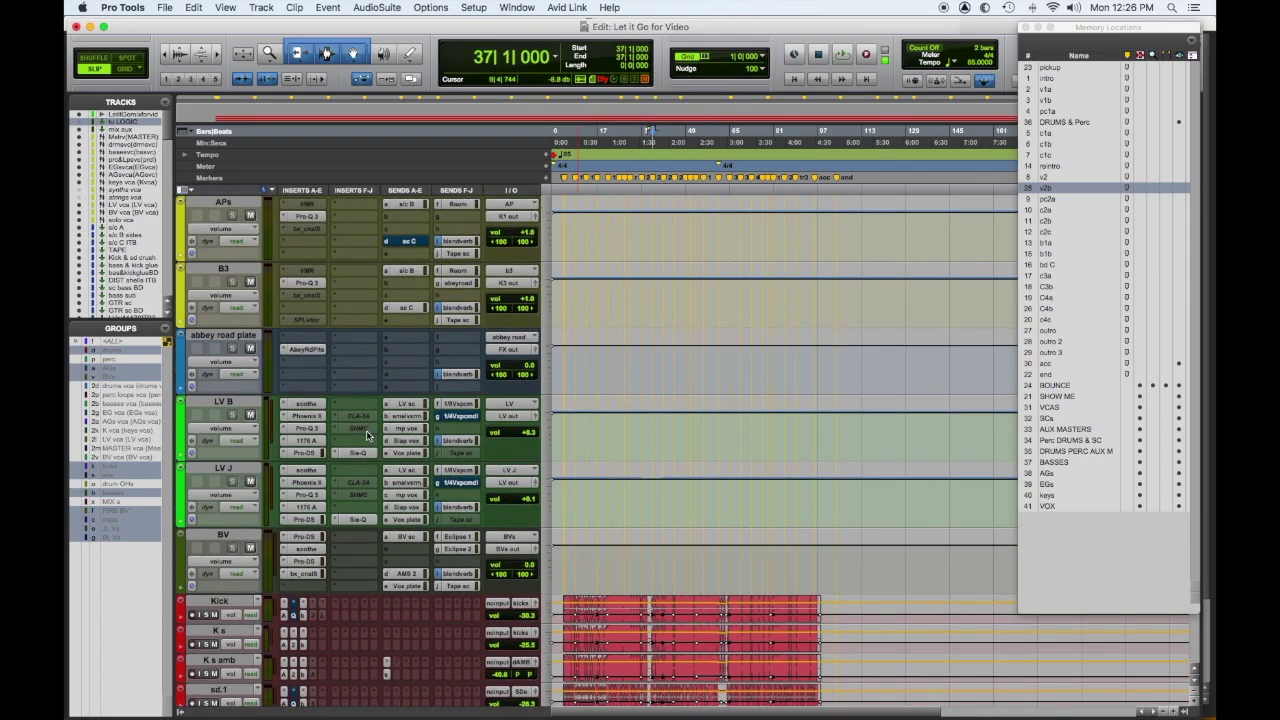
{"action": "scroll", "coordinate": [312, 400], "scroll_direction": "down", "scroll_amount": 5}
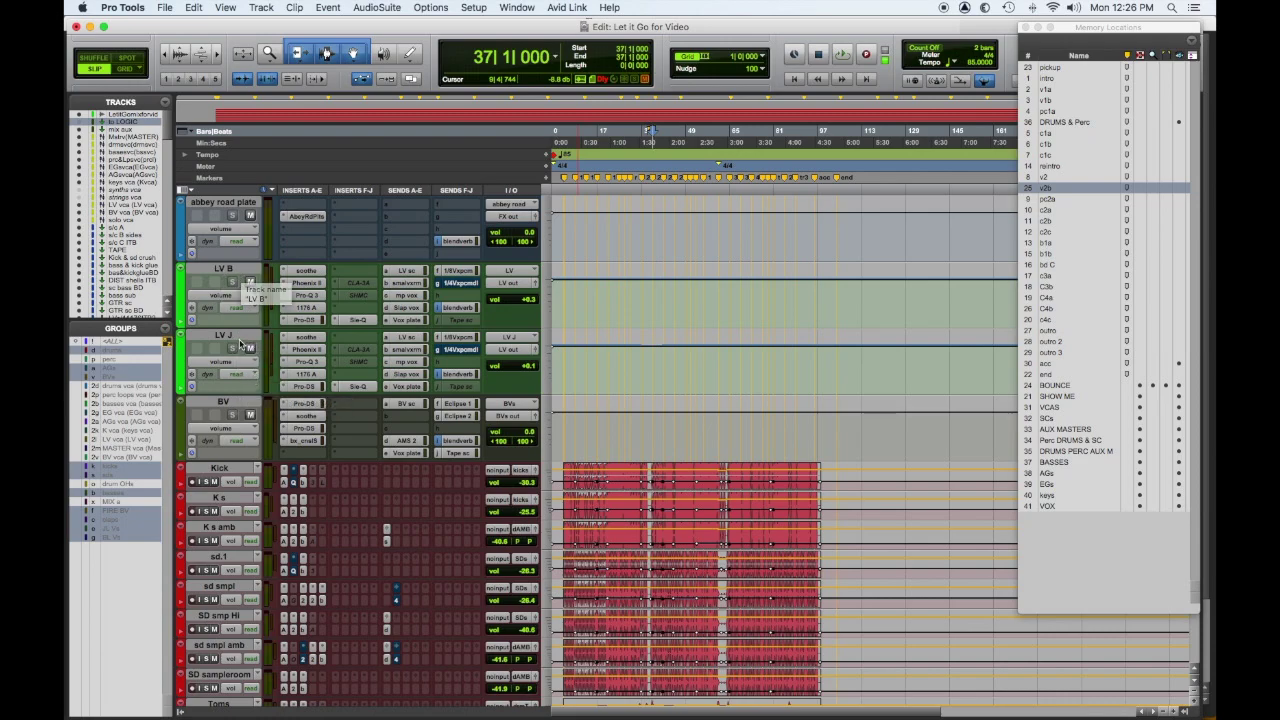
{"action": "scroll", "coordinate": [240, 345], "scroll_direction": "down", "scroll_amount": 5}
- Scroll through the Kick, snare, overhead and percussion tracks down to bass di, bass SA and AG1 comp
{"action": "scroll", "coordinate": [236, 350], "scroll_direction": "up", "scroll_amount": 4}
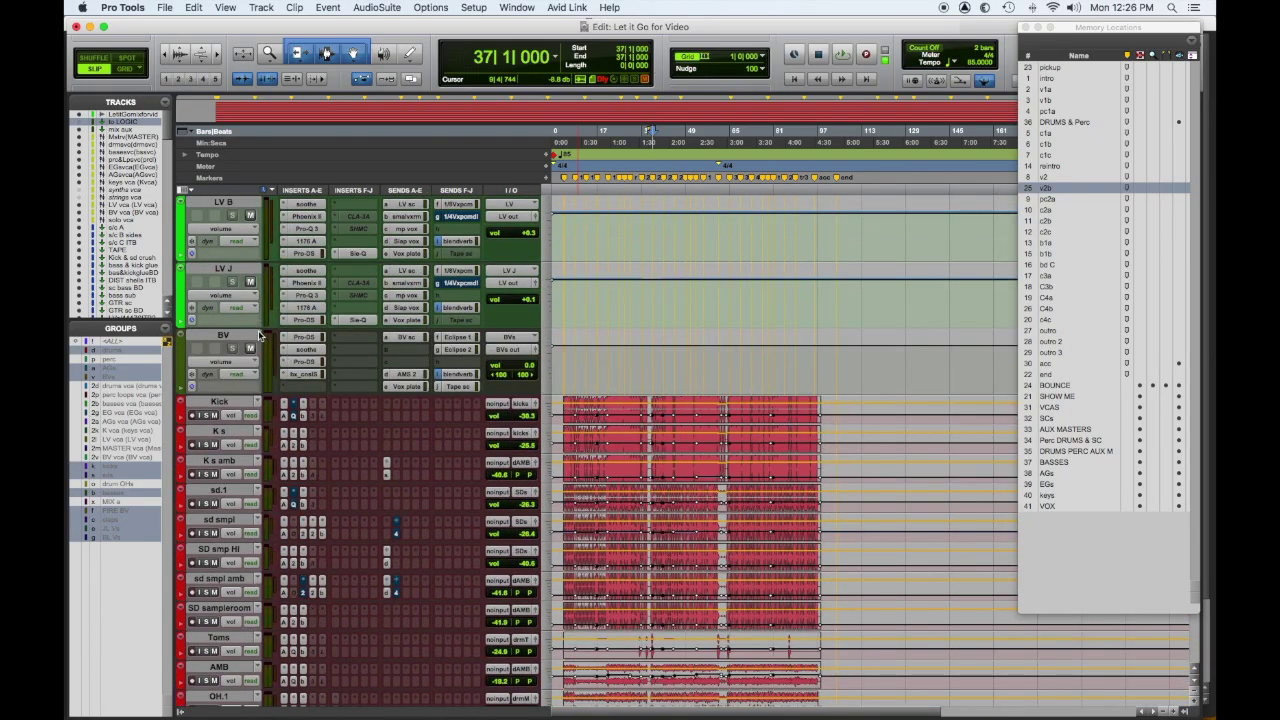
{"action": "scroll", "coordinate": [303, 394], "scroll_direction": "down", "scroll_amount": 2}
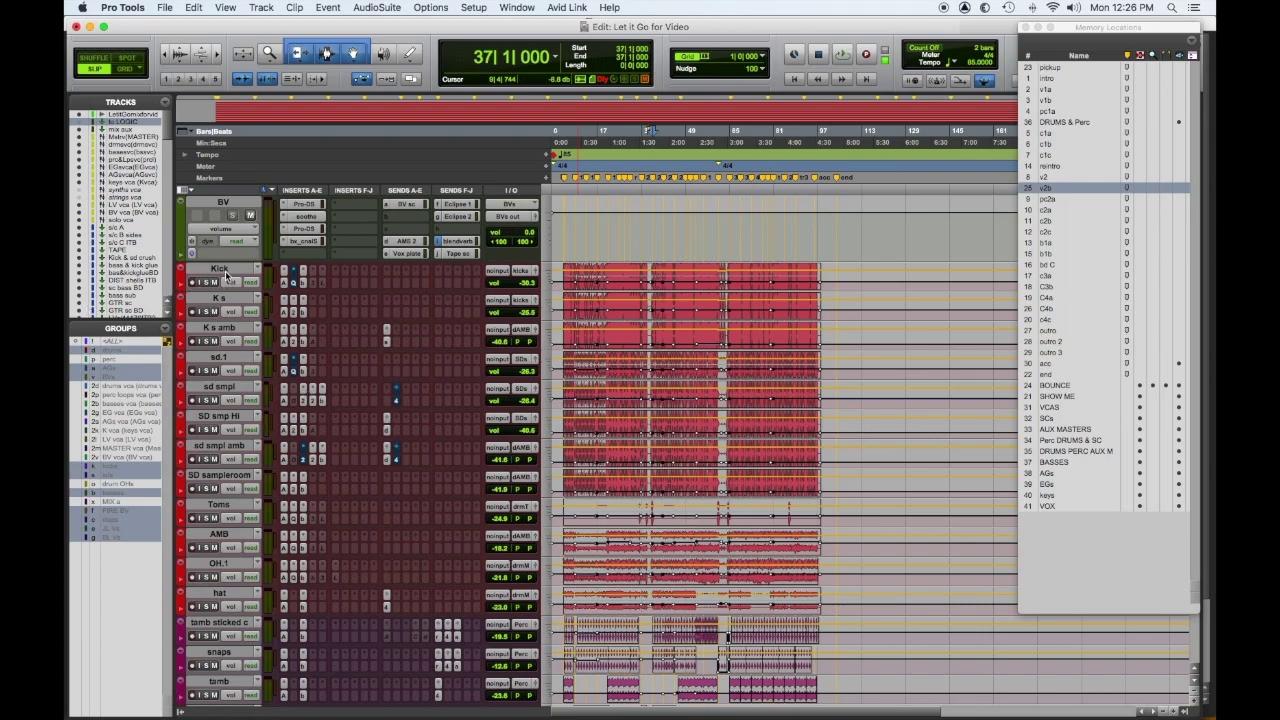
{"action": "scroll", "coordinate": [224, 300], "scroll_direction": "down", "scroll_amount": 2}
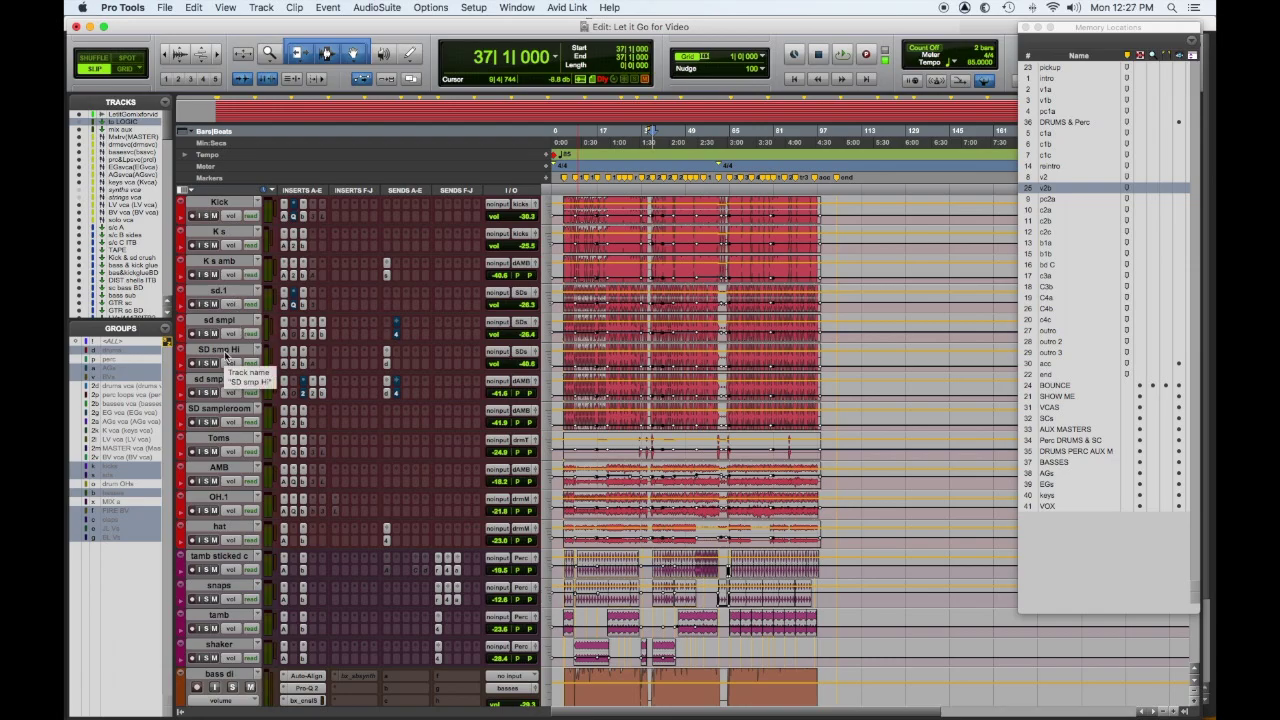
{"action": "scroll", "coordinate": [250, 385], "scroll_direction": "down", "scroll_amount": 2}
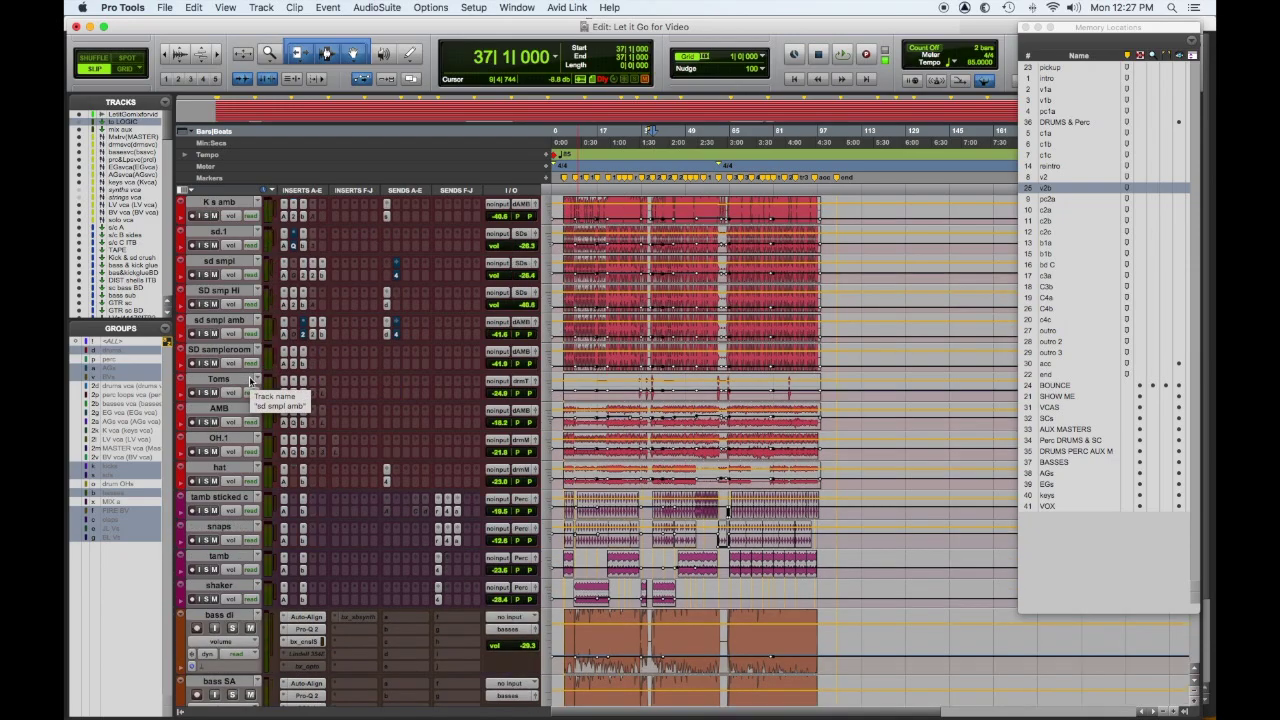
{"action": "scroll", "coordinate": [250, 385], "scroll_direction": "down", "scroll_amount": 1}
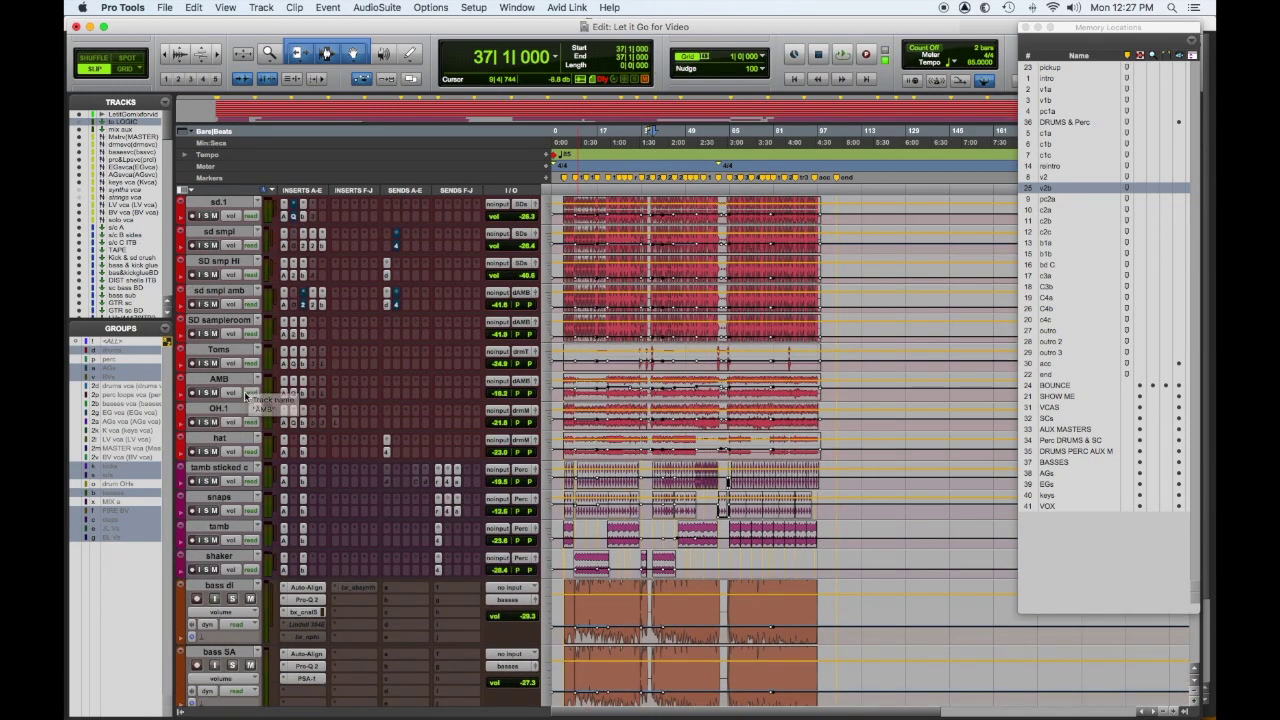
{"action": "scroll", "coordinate": [240, 386], "scroll_direction": "down", "scroll_amount": 2}
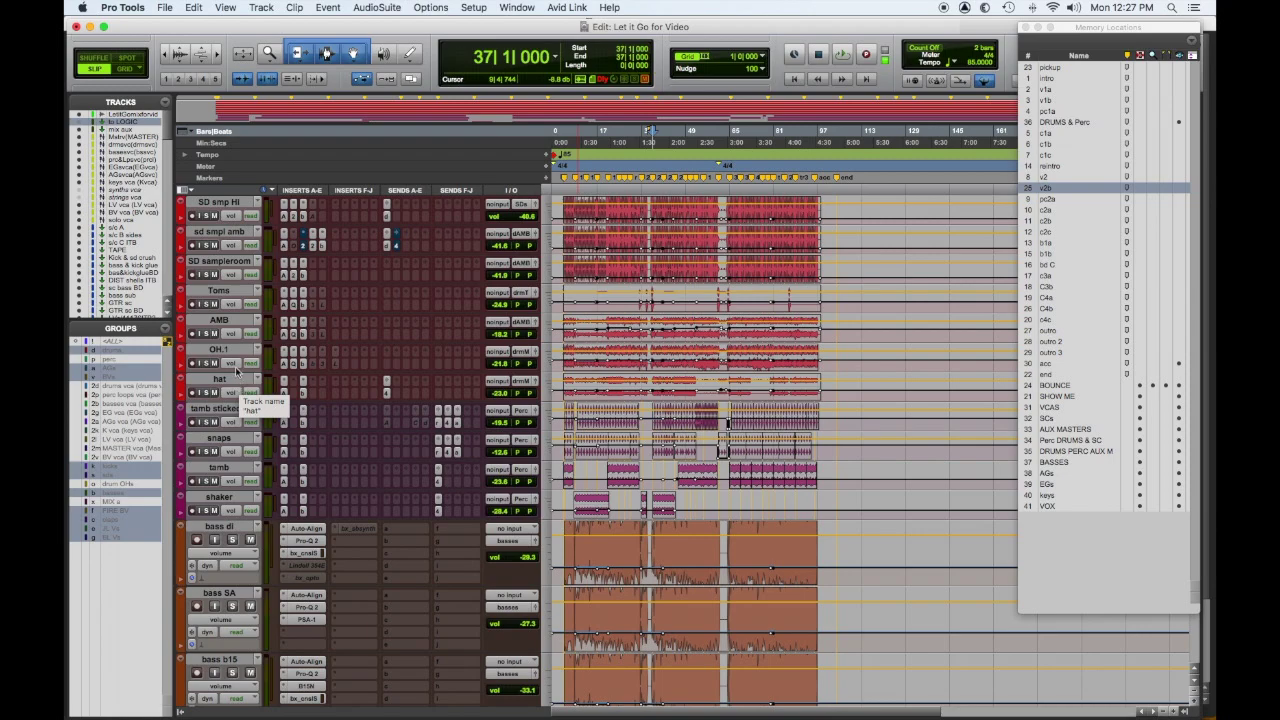
{"action": "scroll", "coordinate": [258, 388], "scroll_direction": "down", "scroll_amount": 2}
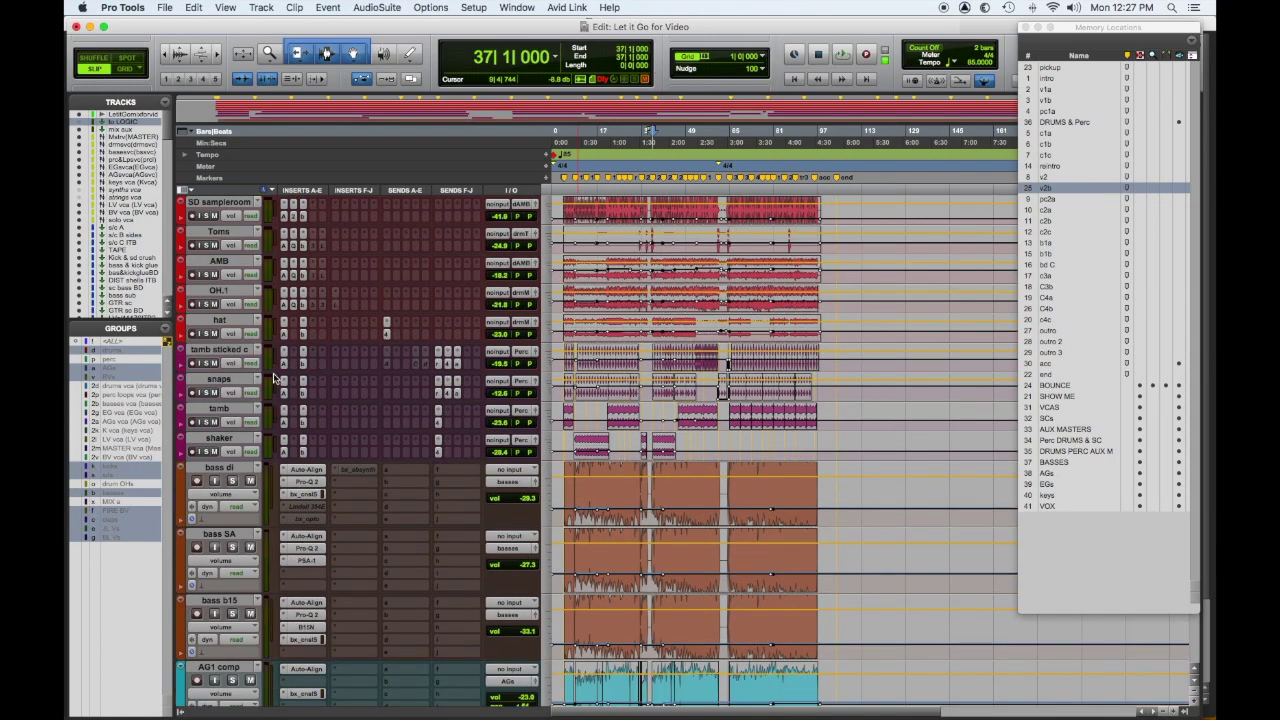
{"action": "scroll", "coordinate": [330, 412], "scroll_direction": "down", "scroll_amount": 4}
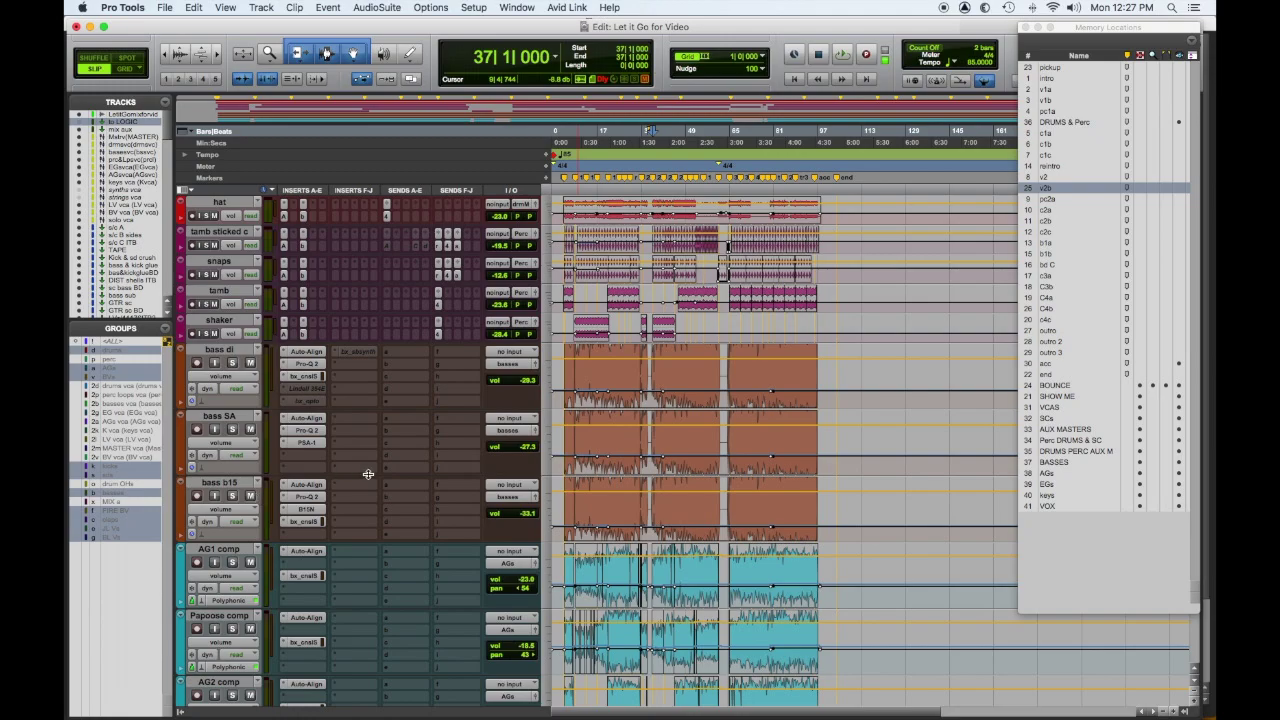
- Scroll down past guitars, keys and vocals to AM bridge, the claps tracks and Slap vox, Vox plate, ADT returns
{"action": "scroll", "coordinate": [381, 472], "scroll_direction": "down", "scroll_amount": 2}
{"action": "scroll", "coordinate": [381, 472], "scroll_direction": "down", "scroll_amount": 4}
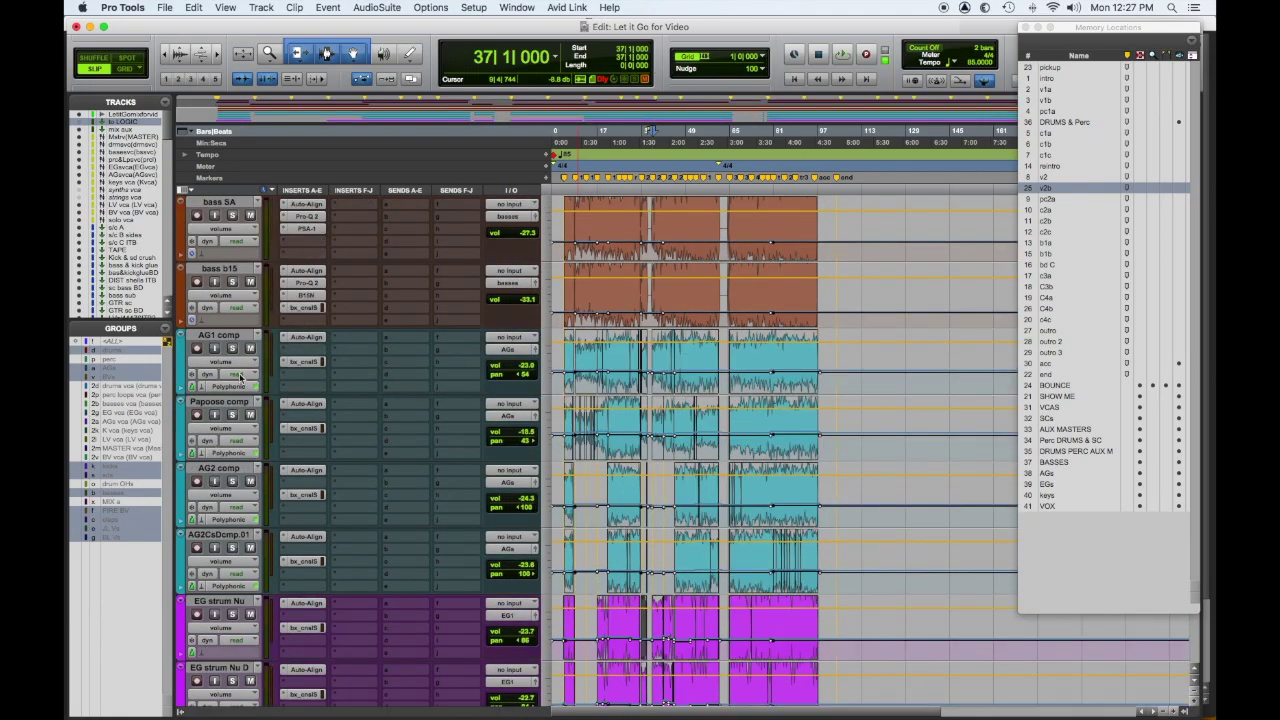
{"action": "scroll", "coordinate": [228, 548], "scroll_direction": "down", "scroll_amount": 4}
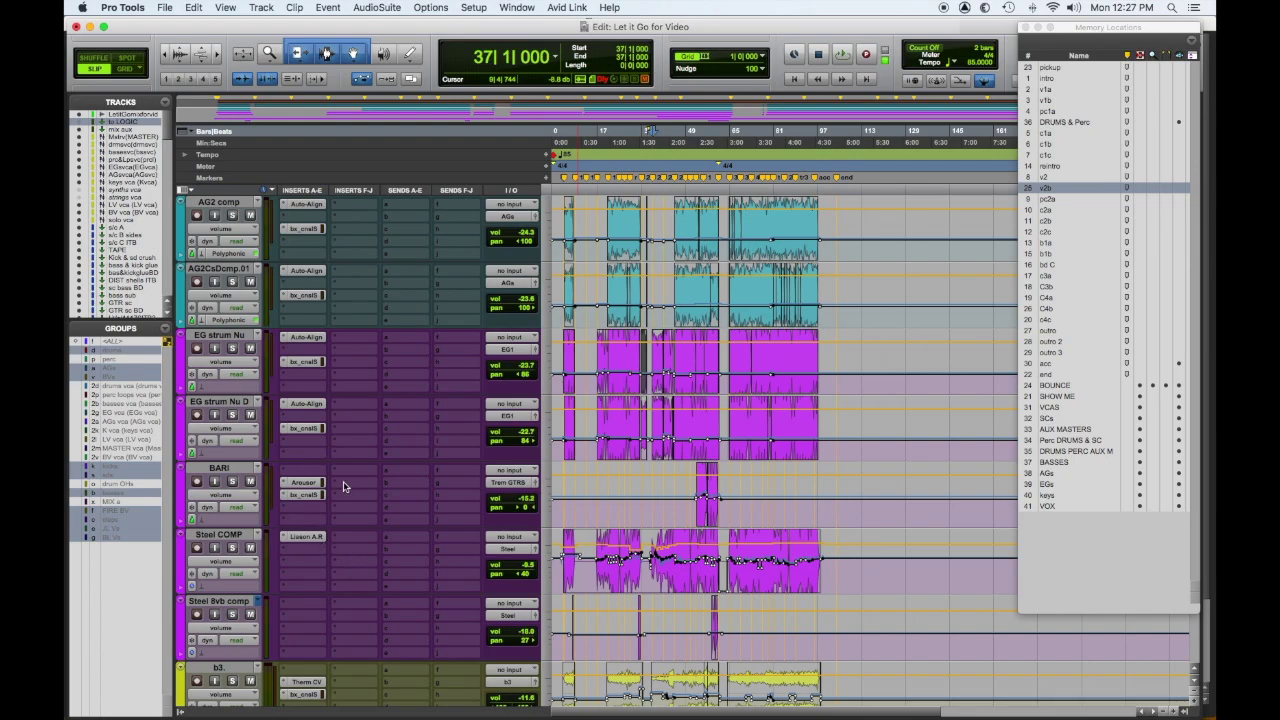
{"action": "scroll", "coordinate": [343, 487], "scroll_direction": "down", "scroll_amount": 5}
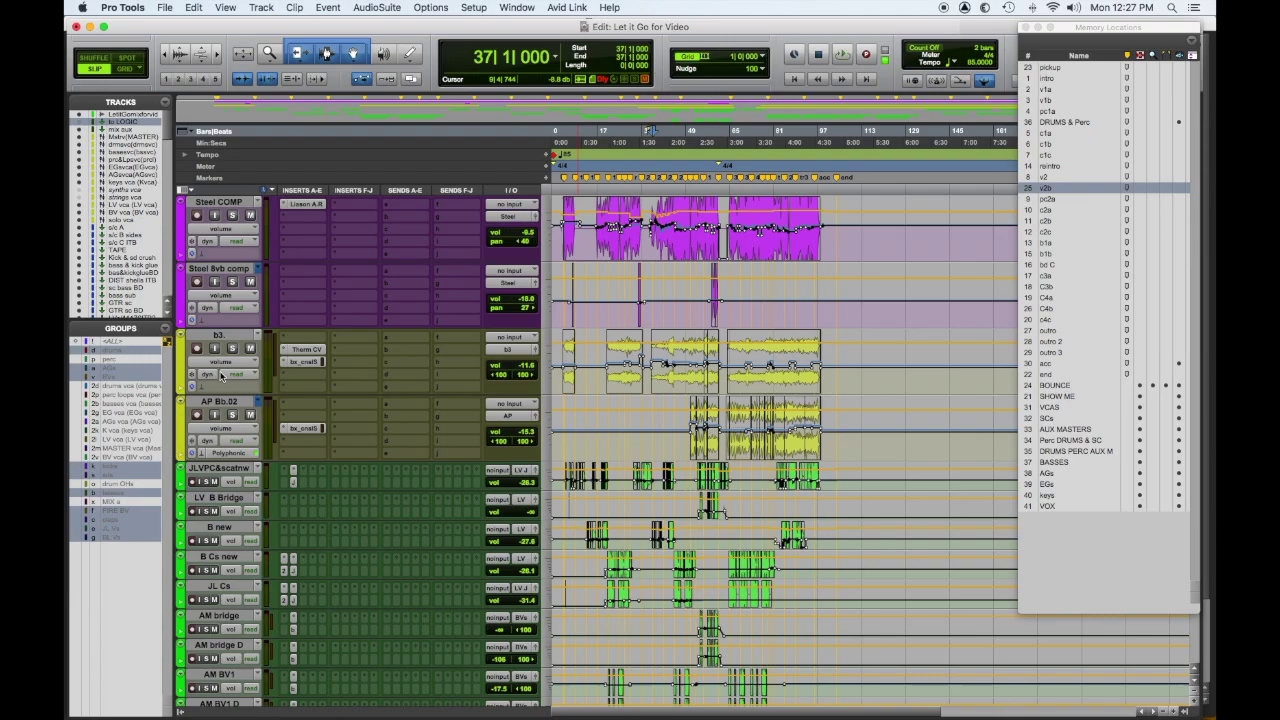
{"action": "scroll", "coordinate": [294, 444], "scroll_direction": "down", "scroll_amount": 3}
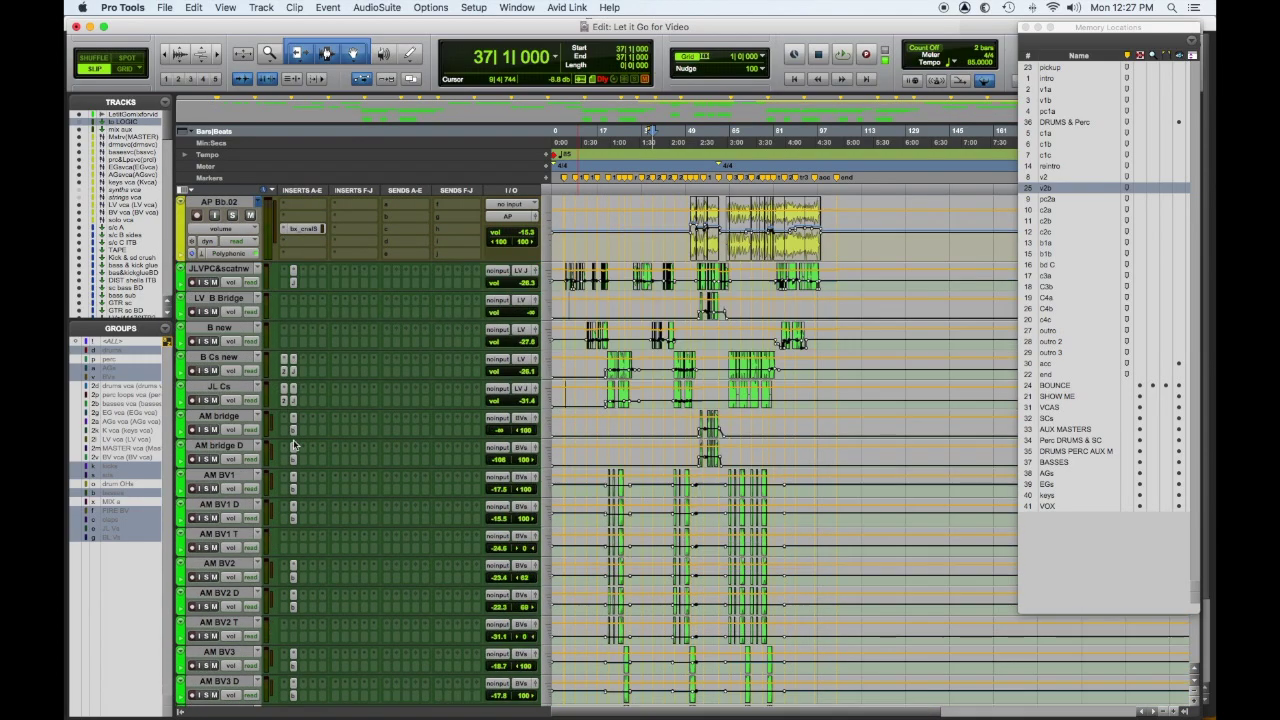
{"action": "scroll", "coordinate": [294, 444], "scroll_direction": "down", "scroll_amount": 18}
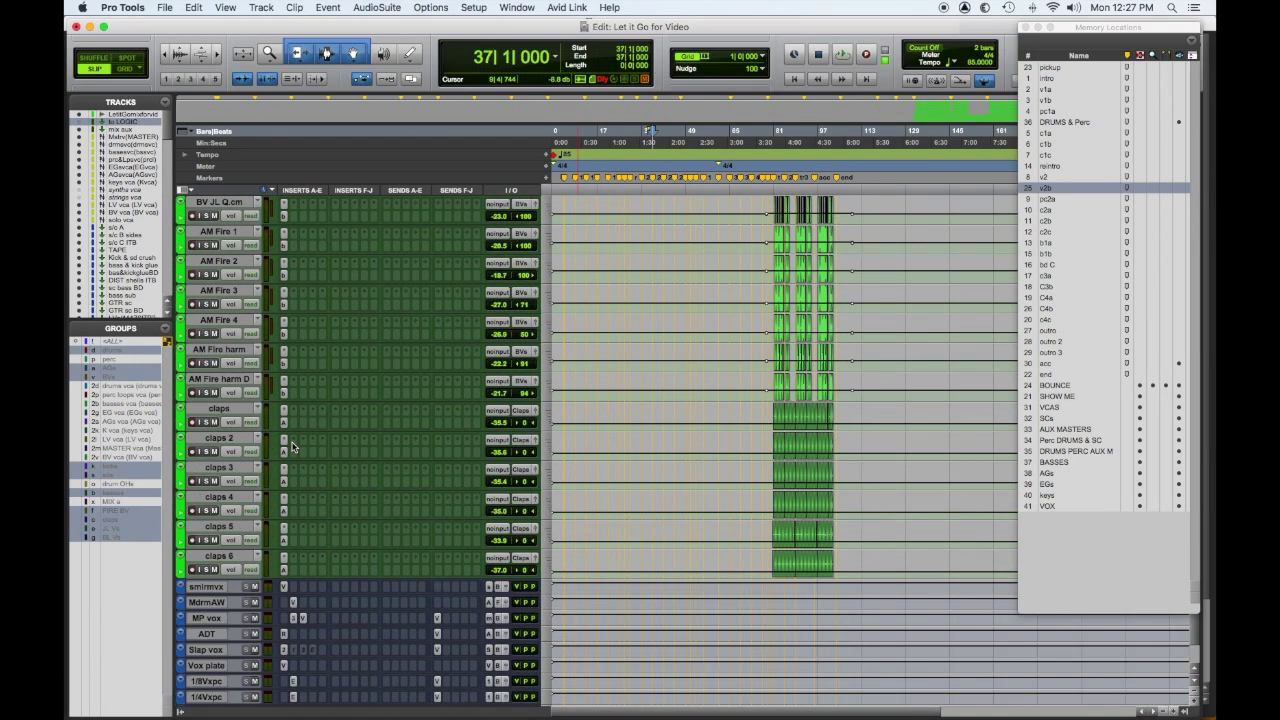
{"action": "scroll", "coordinate": [292, 447], "scroll_direction": "down", "scroll_amount": 6}
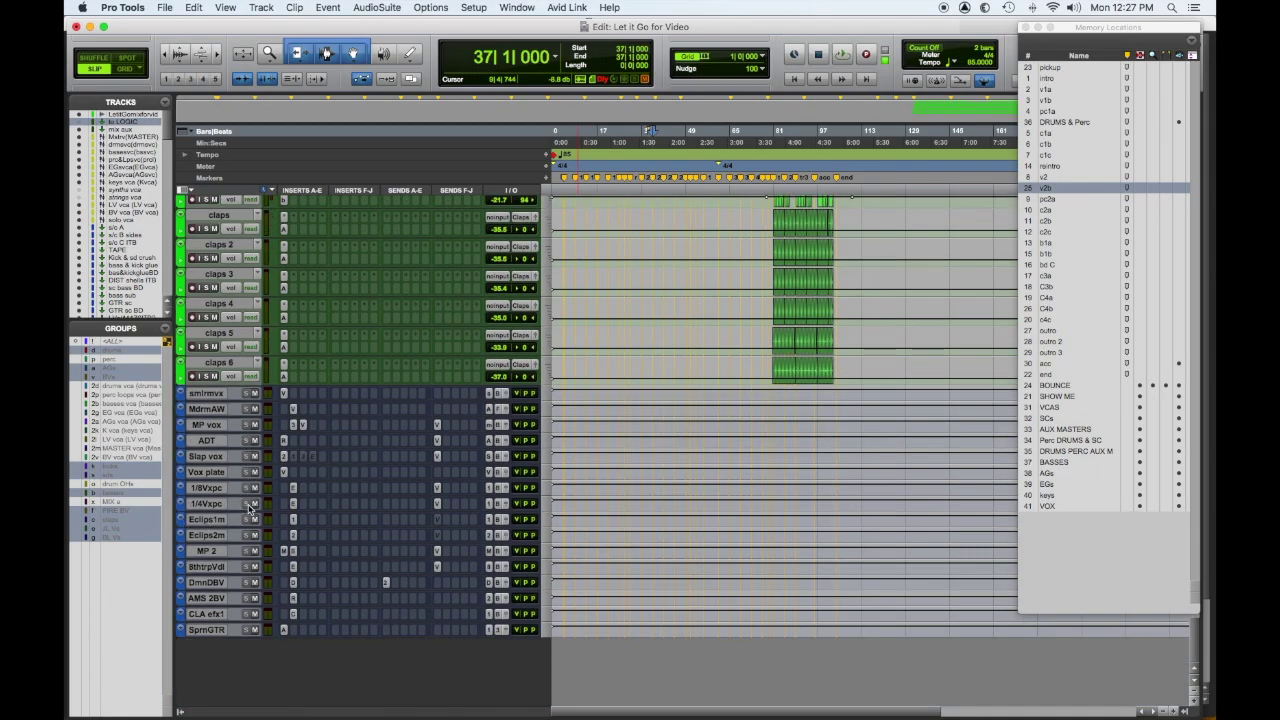
- Scroll back up to the mix print track, mix aux, Master vca and drums vca
{"action": "scroll", "coordinate": [251, 509], "scroll_direction": "up", "scroll_amount": 10}
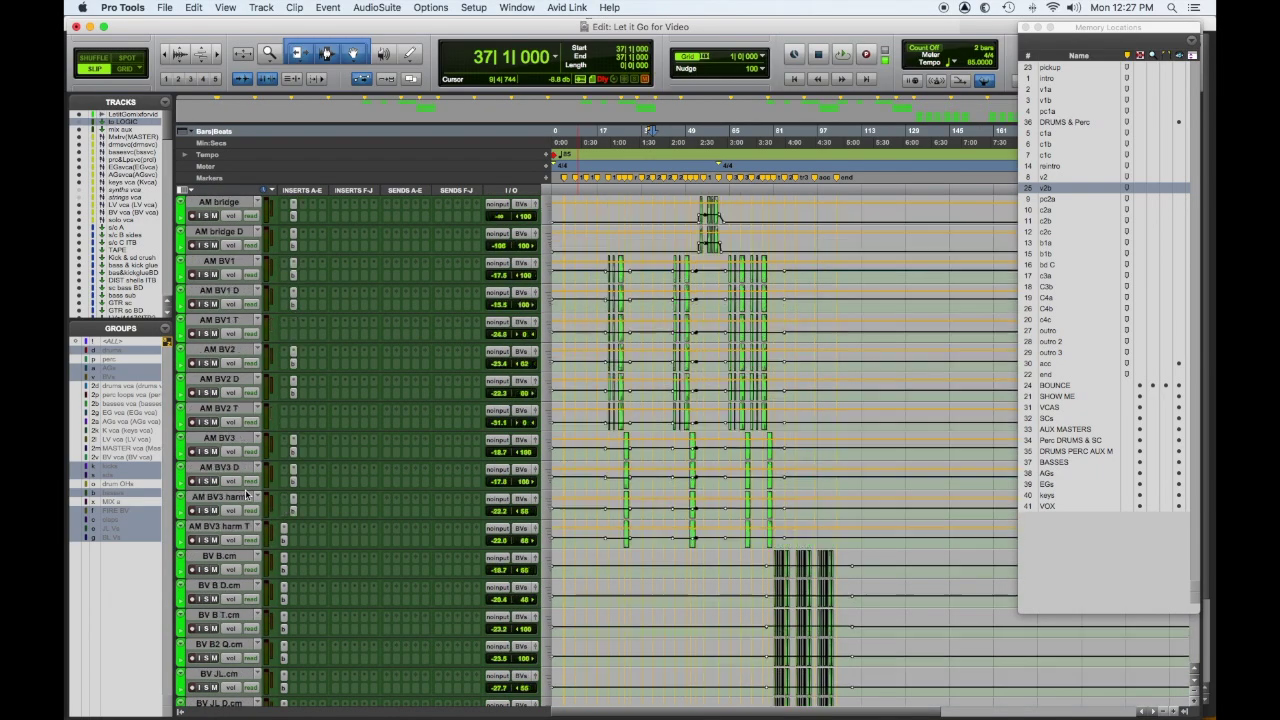
{"action": "scroll", "coordinate": [247, 496], "scroll_direction": "up", "scroll_amount": 4}
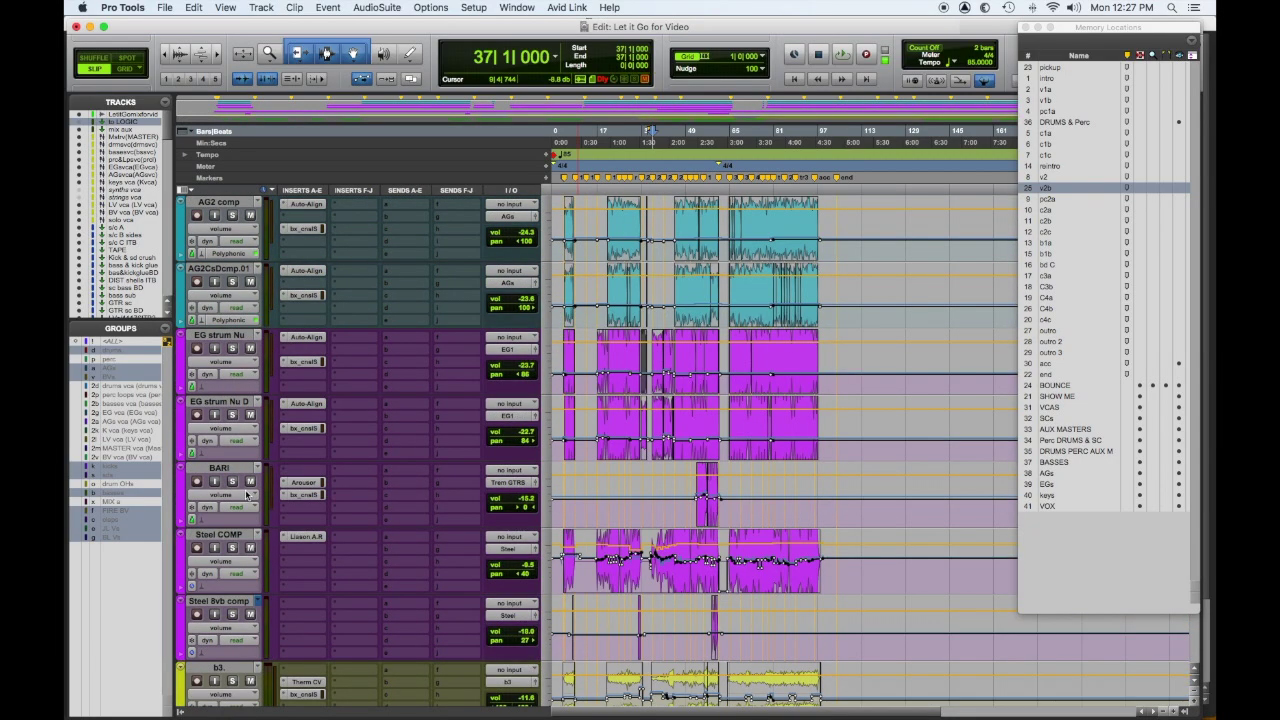
{"action": "scroll", "coordinate": [245, 492], "scroll_direction": "down", "scroll_amount": 10}
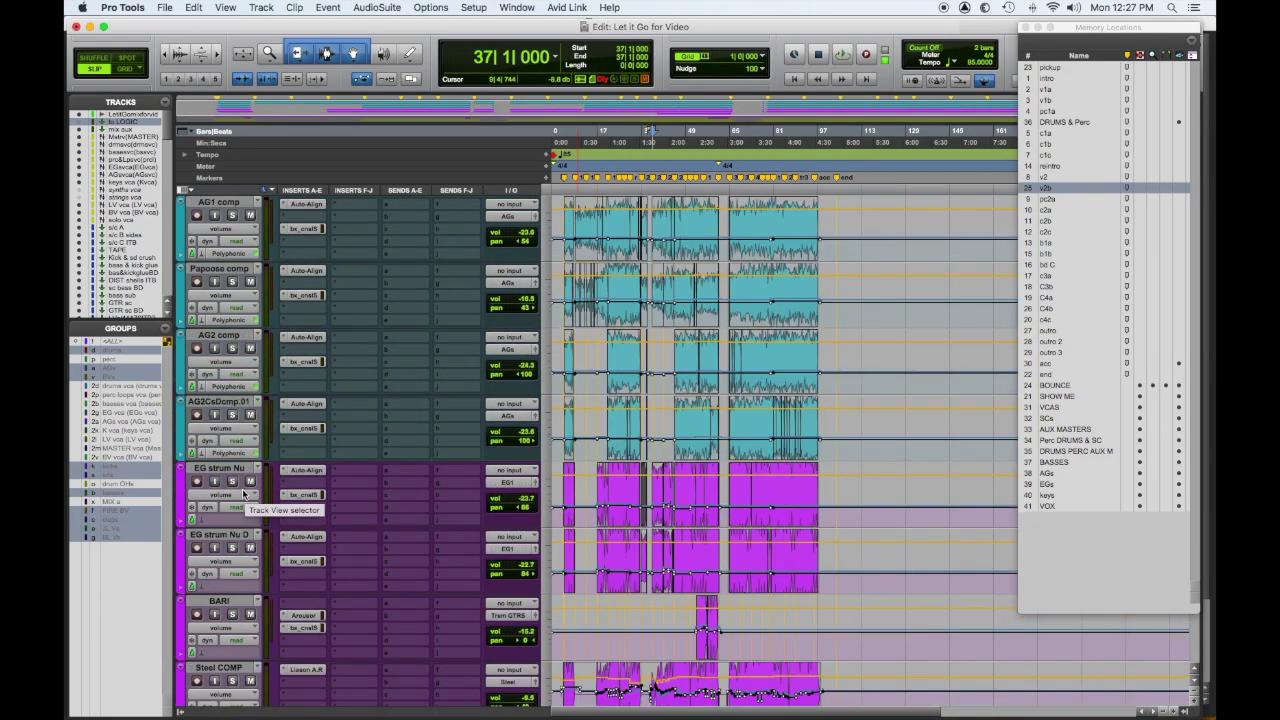
{"action": "scroll", "coordinate": [236, 500], "scroll_direction": "down", "scroll_amount": 15}
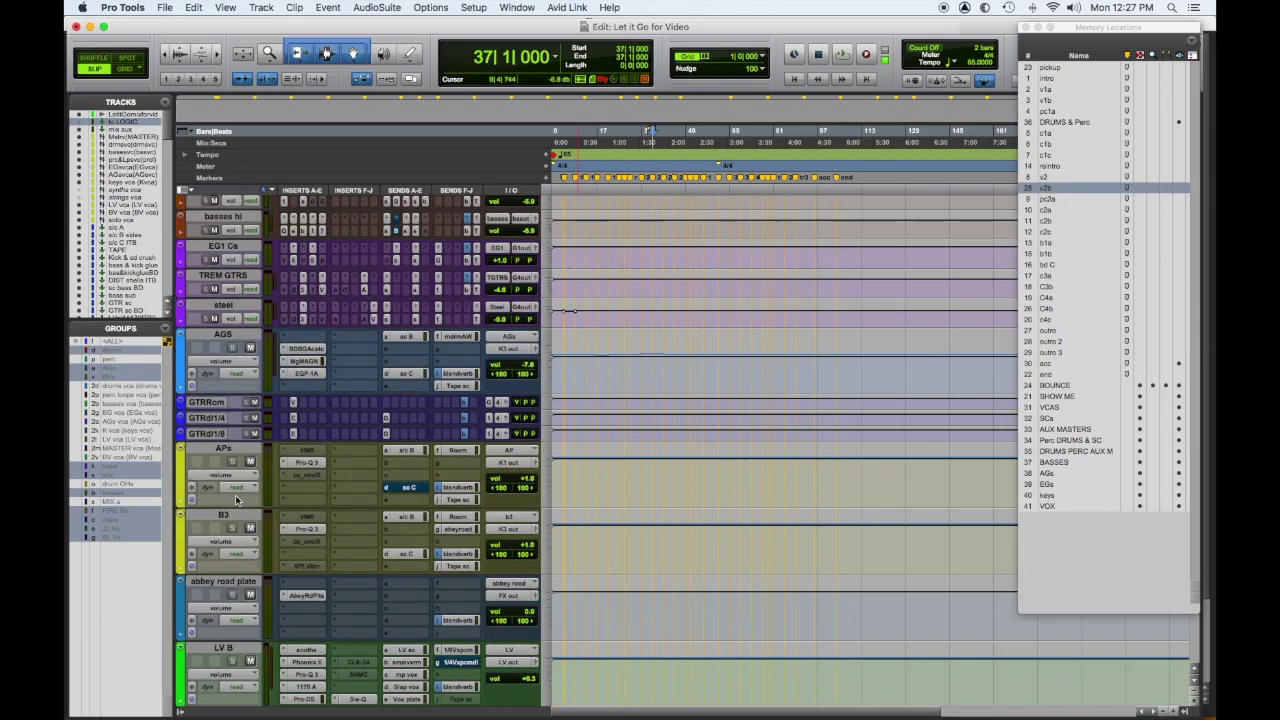
{"action": "scroll", "coordinate": [249, 492], "scroll_direction": "up", "scroll_amount": 3}
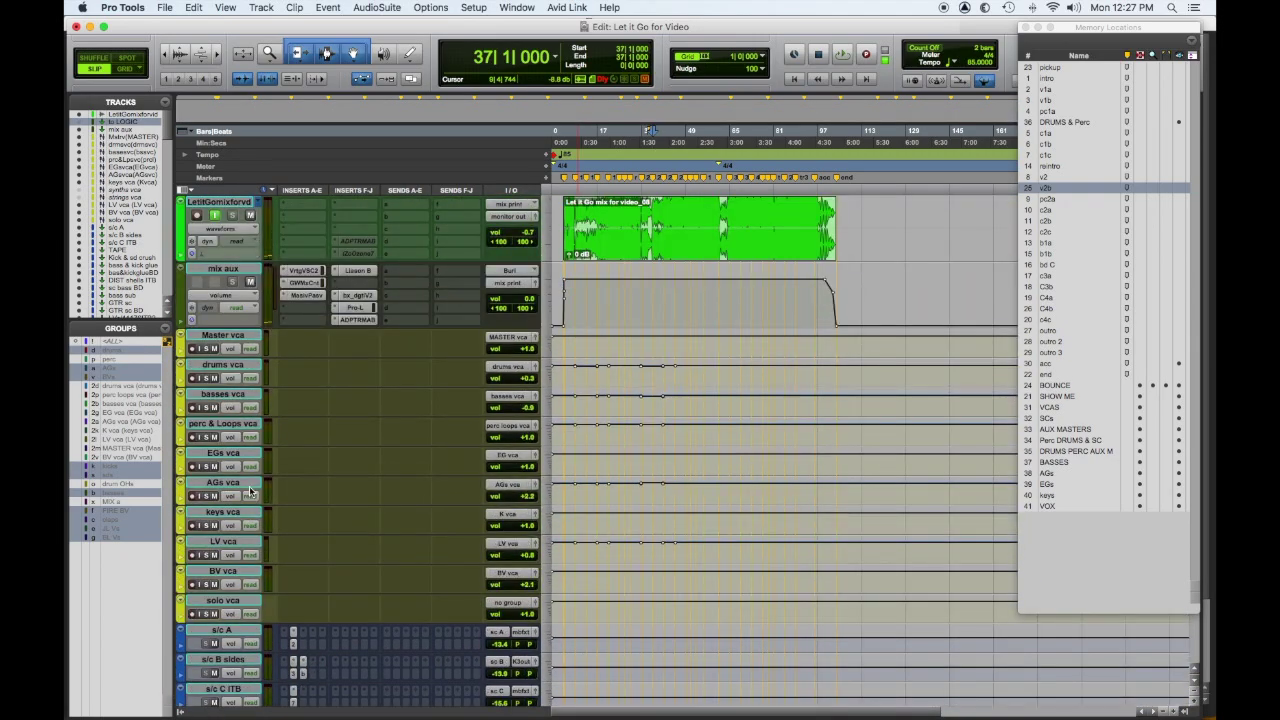